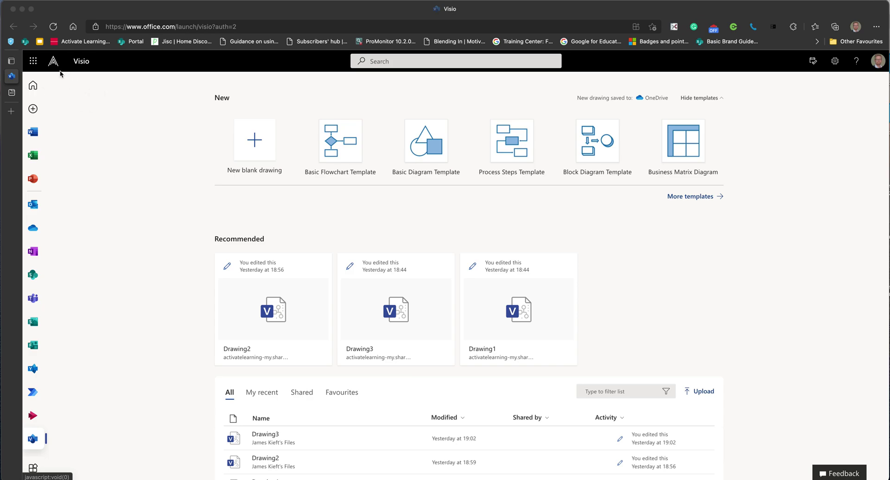
Step: Open and close the Microsoft 365 apps list, then scroll the Visio start page
{"action": "left_click", "coordinate": [33, 61]}
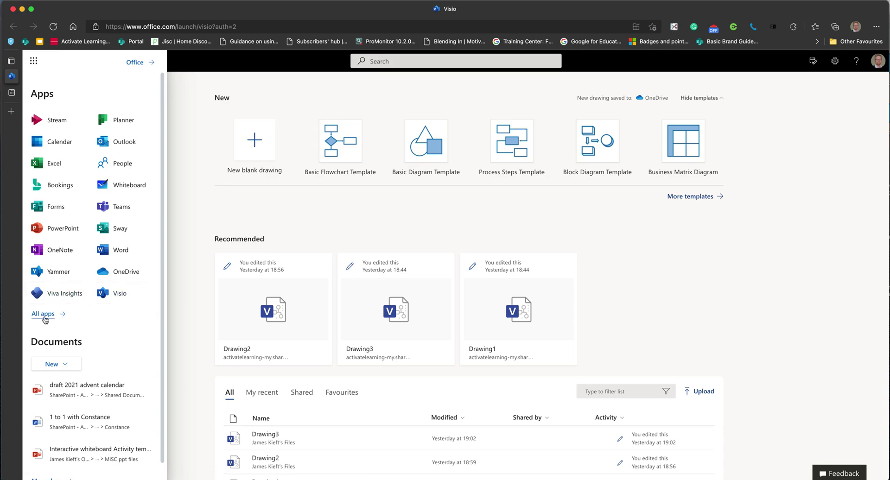
{"action": "left_click", "coordinate": [182, 100]}
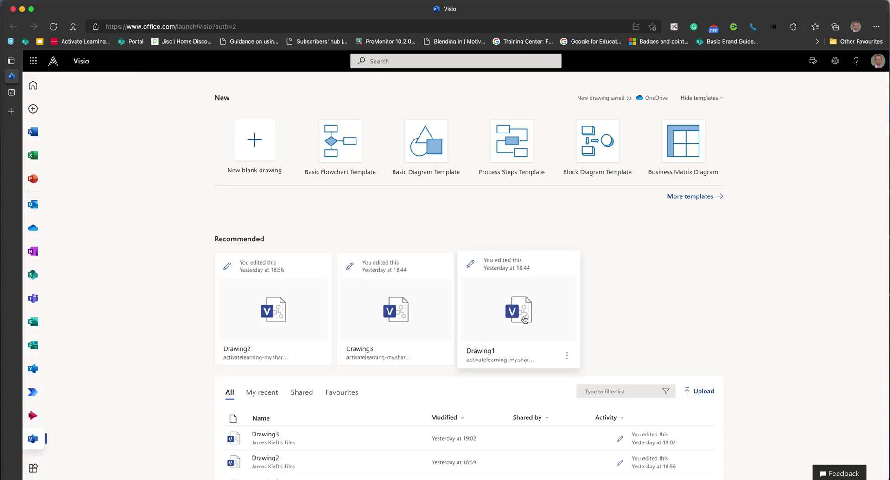
{"action": "scroll", "coordinate": [463, 315], "scroll_direction": "down", "scroll_amount": 3}
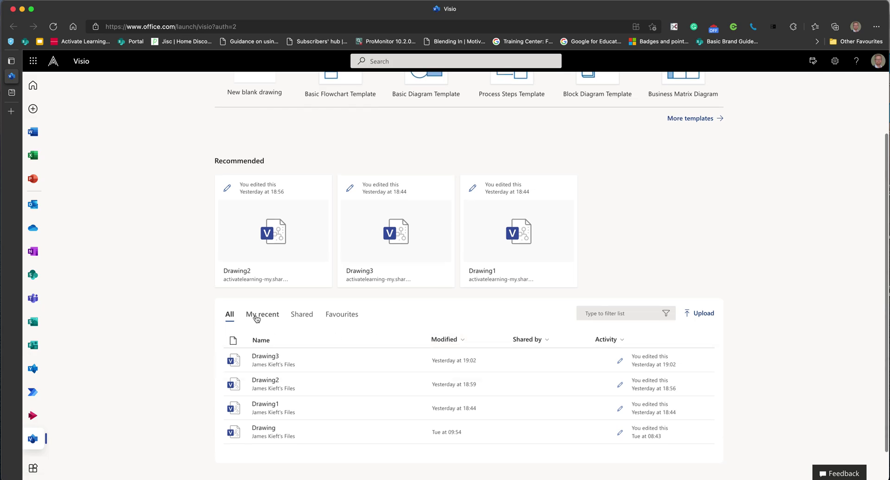
{"action": "scroll", "coordinate": [356, 324], "scroll_direction": "up", "scroll_amount": 3}
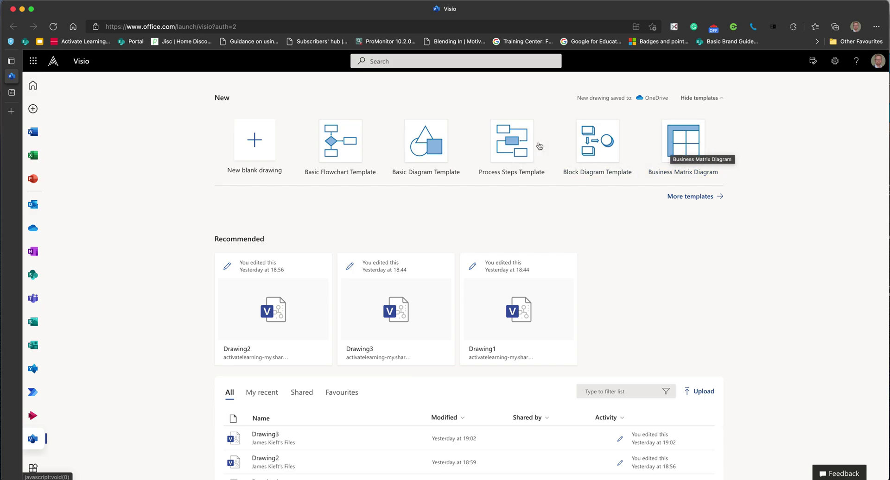
Step: Browse the full page of Visio diagram templates from More templates
{"action": "left_click", "coordinate": [685, 198]}
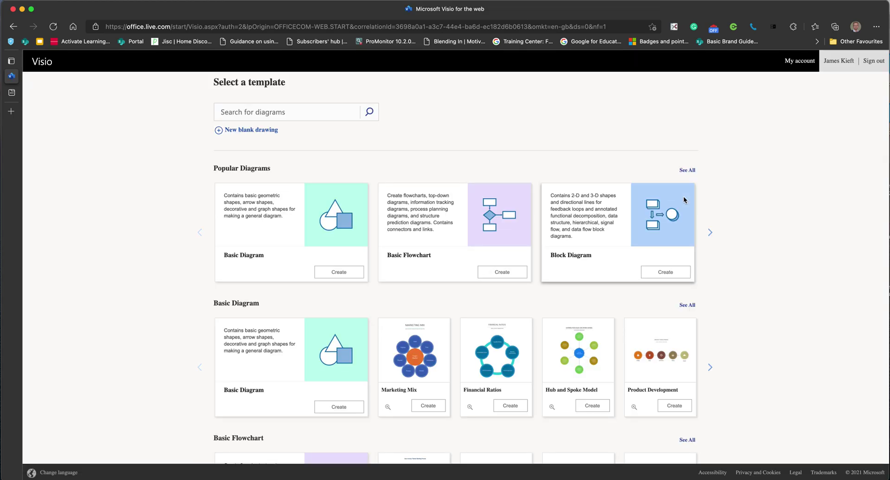
{"action": "scroll", "coordinate": [456, 315], "scroll_direction": "down", "scroll_amount": 2}
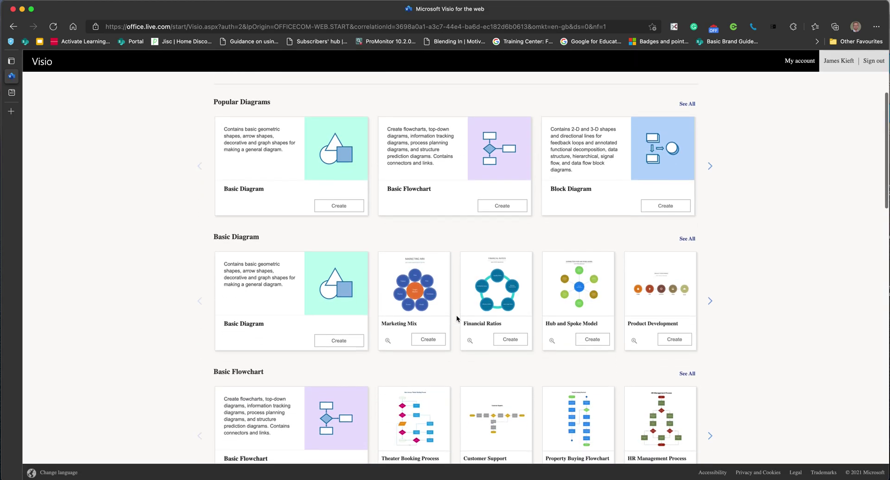
{"action": "scroll", "coordinate": [456, 315], "scroll_direction": "up", "scroll_amount": 2}
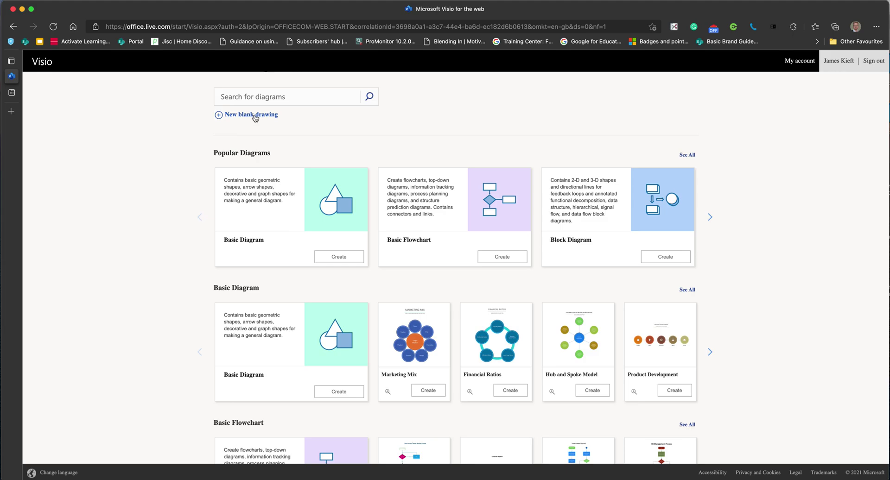
{"action": "scroll", "coordinate": [342, 226], "scroll_direction": "down", "scroll_amount": 1}
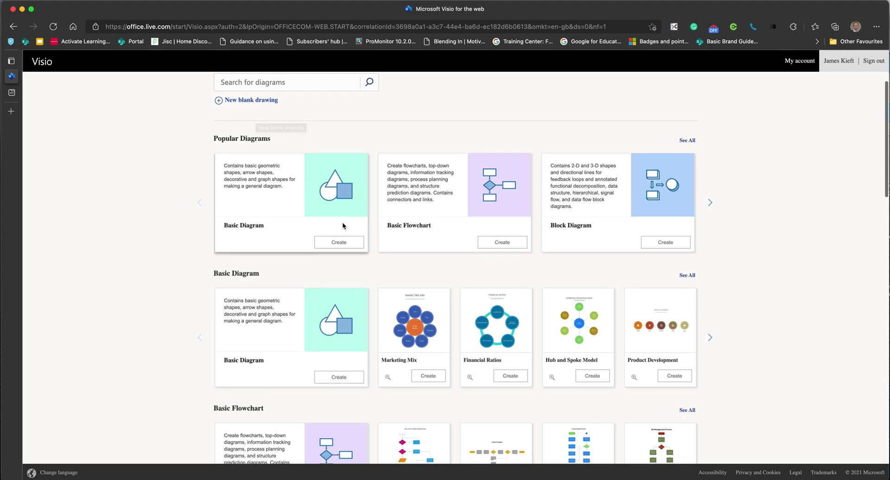
{"action": "scroll", "coordinate": [371, 249], "scroll_direction": "down", "scroll_amount": 5}
{"action": "scroll", "coordinate": [370, 249], "scroll_direction": "up", "scroll_amount": 2}
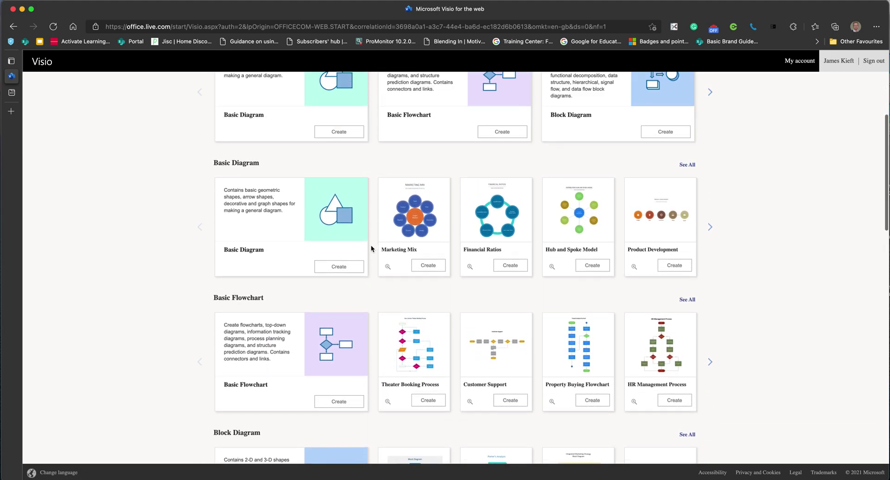
{"action": "scroll", "coordinate": [371, 249], "scroll_direction": "up", "scroll_amount": 3}
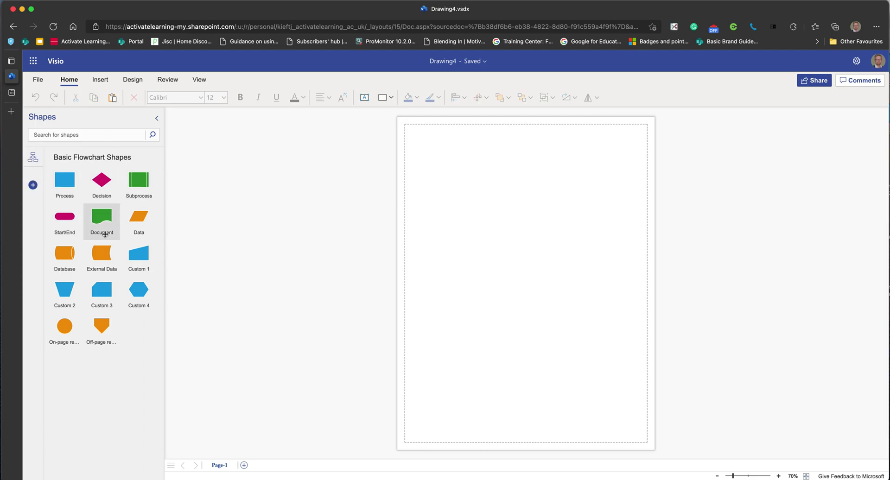
{"action": "left_click", "coordinate": [41, 135]}
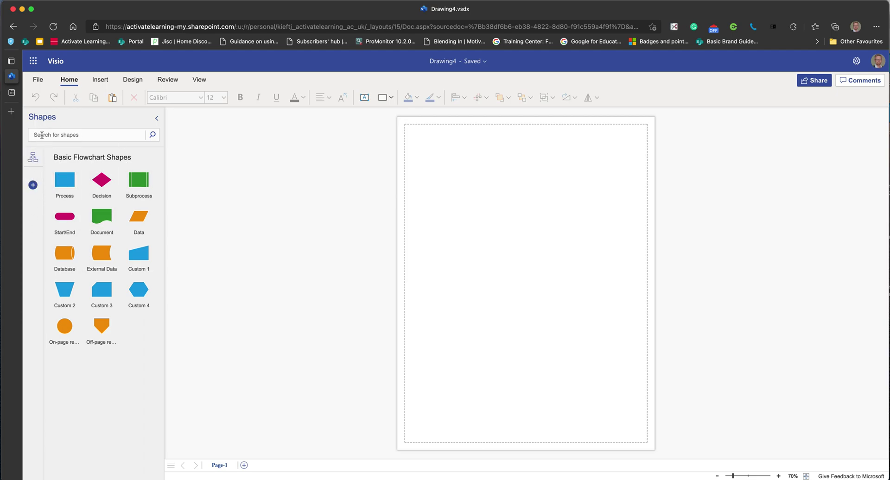
{"action": "type", "text": "ca"}
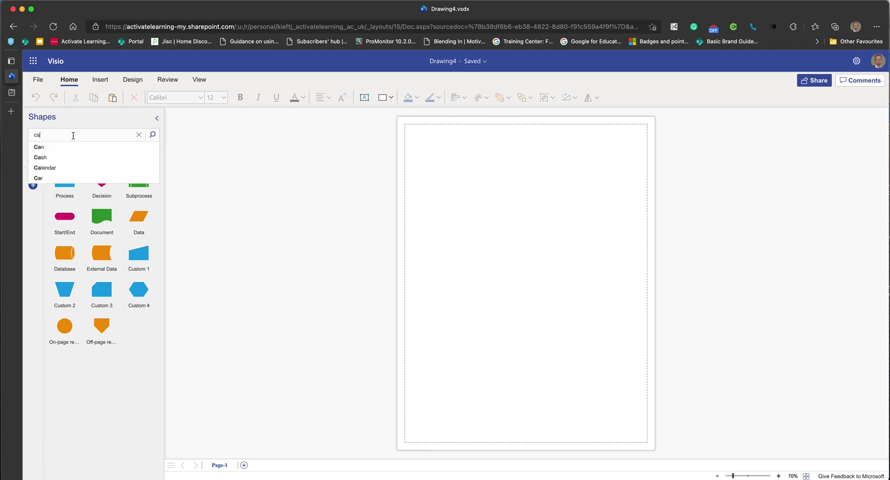
{"action": "left_click", "coordinate": [79, 119]}
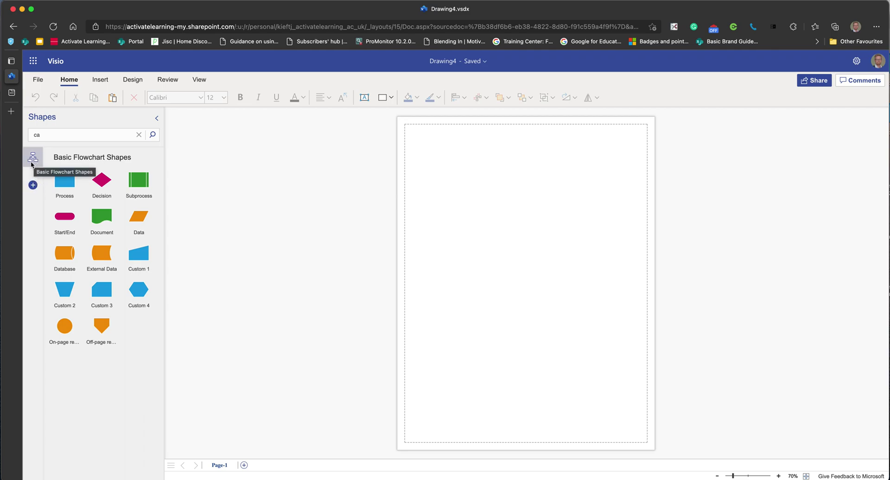
Step: Add the Arrows shape set from Add Shapes, then return to Basic Flowchart Shapes
{"action": "left_click", "coordinate": [32, 185]}
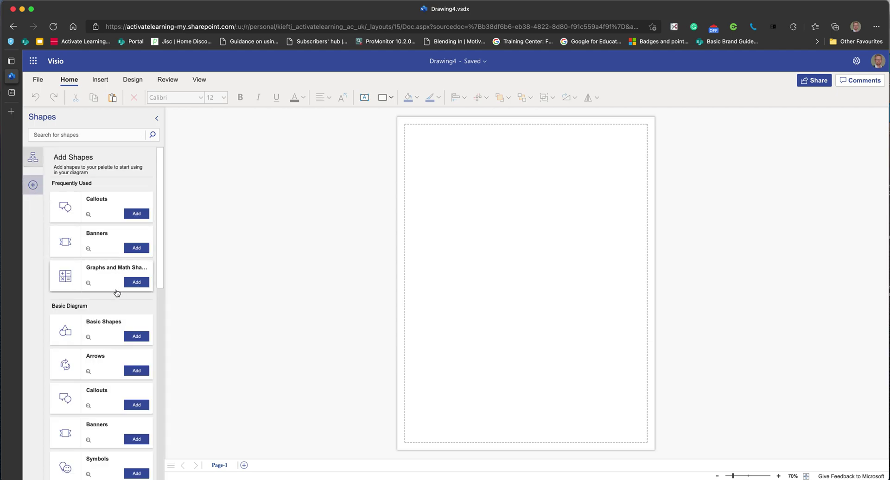
{"action": "scroll", "coordinate": [117, 318], "scroll_direction": "down", "scroll_amount": 3}
{"action": "scroll", "coordinate": [116, 315], "scroll_direction": "up", "scroll_amount": 3}
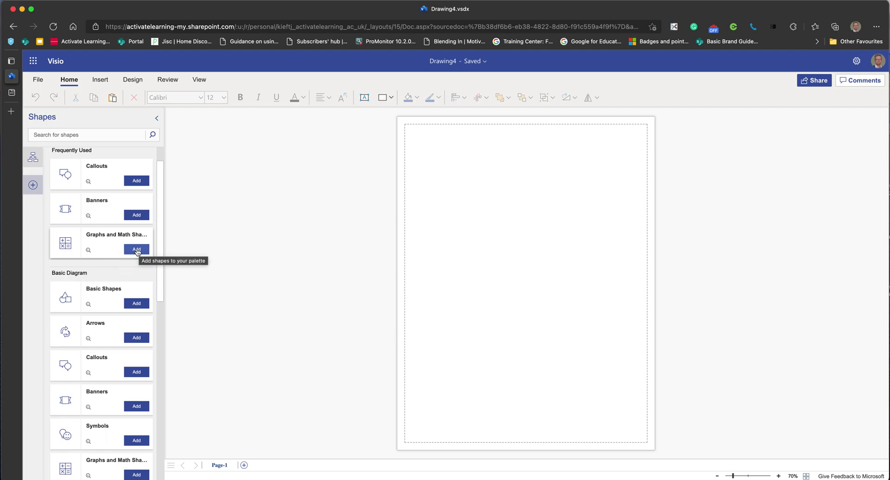
{"action": "scroll", "coordinate": [84, 357], "scroll_direction": "down", "scroll_amount": 2}
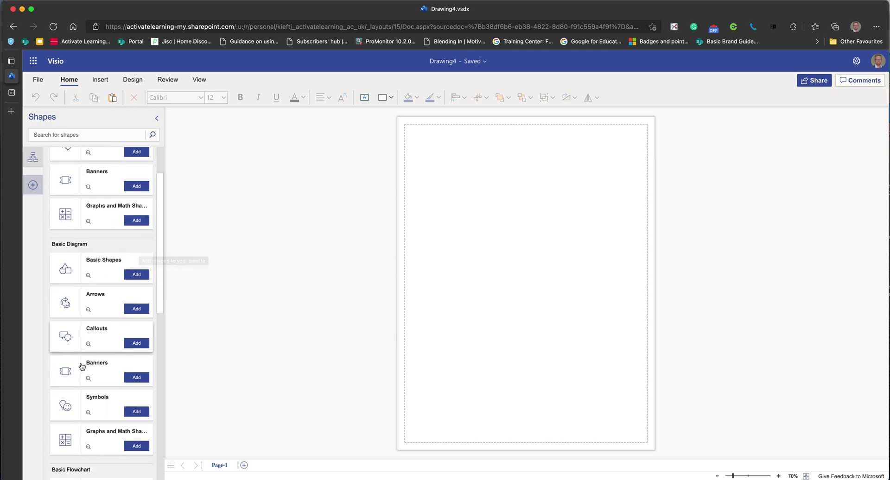
{"action": "scroll", "coordinate": [87, 352], "scroll_direction": "down", "scroll_amount": 5}
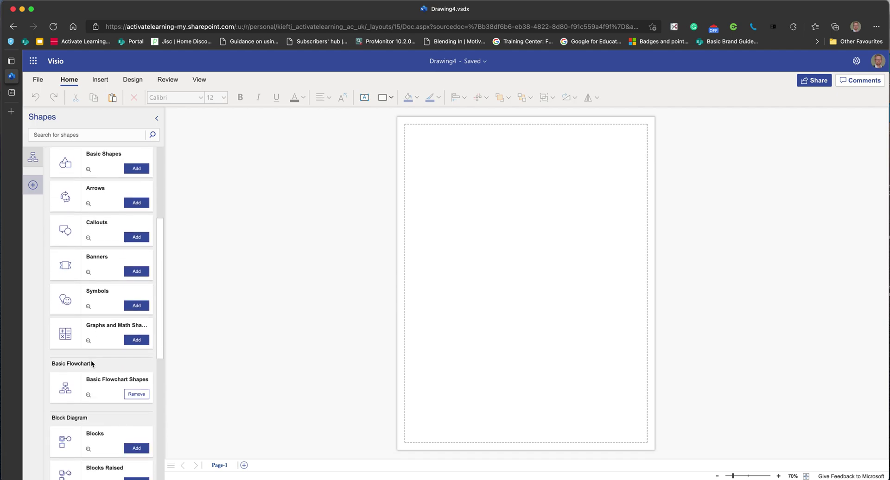
{"action": "scroll", "coordinate": [90, 325], "scroll_direction": "up", "scroll_amount": 3}
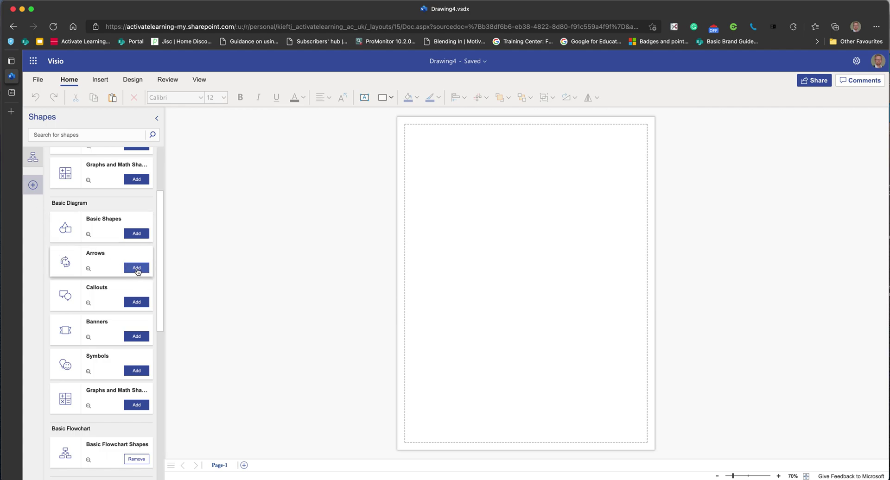
{"action": "left_click", "coordinate": [137, 269]}
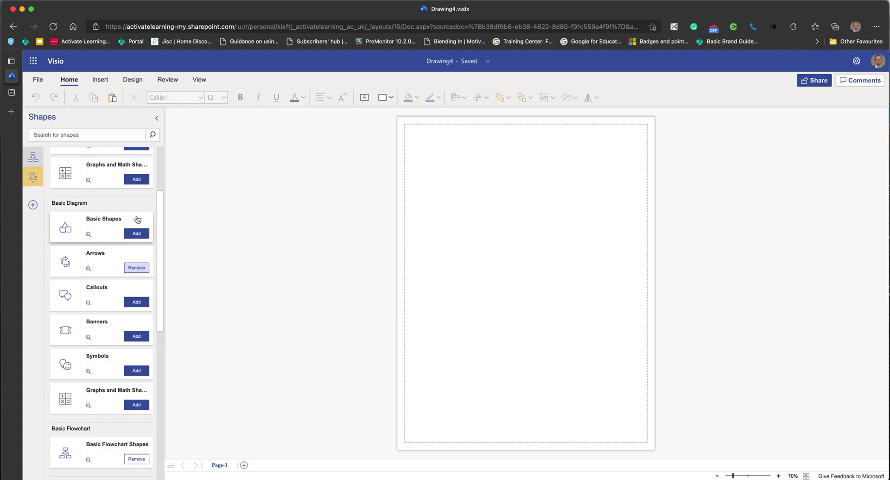
{"action": "left_click", "coordinate": [33, 159]}
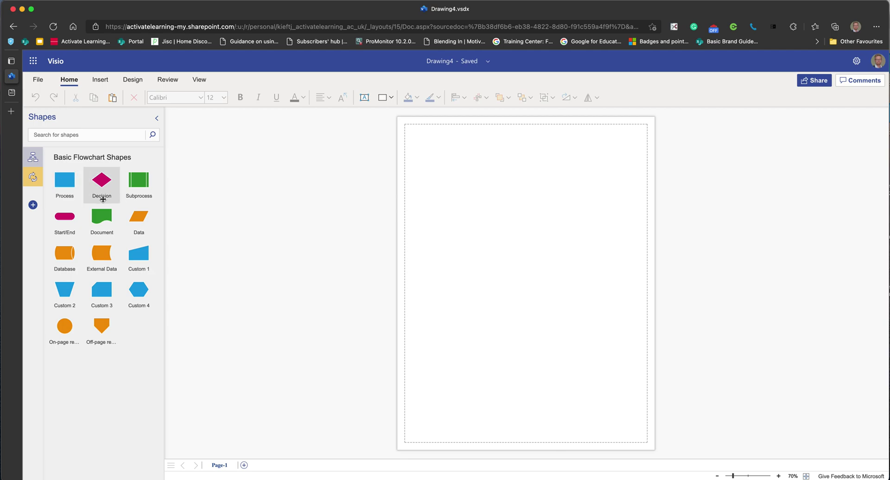
Step: Place a Process box near the top of the page with a connected shape to its right
{"action": "left_click_drag", "start_coordinate": [65, 183], "coordinate": [540, 192]}
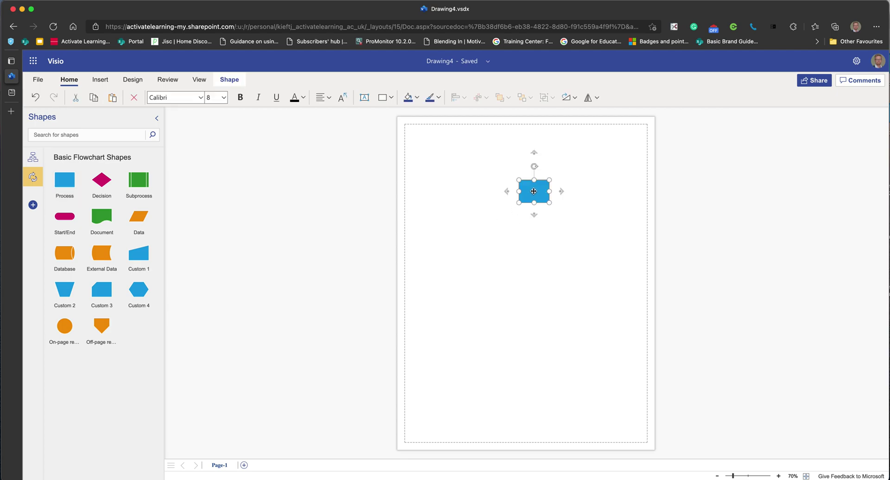
{"action": "left_click", "coordinate": [537, 214]}
{"action": "mouse_move", "coordinate": [537, 184]}
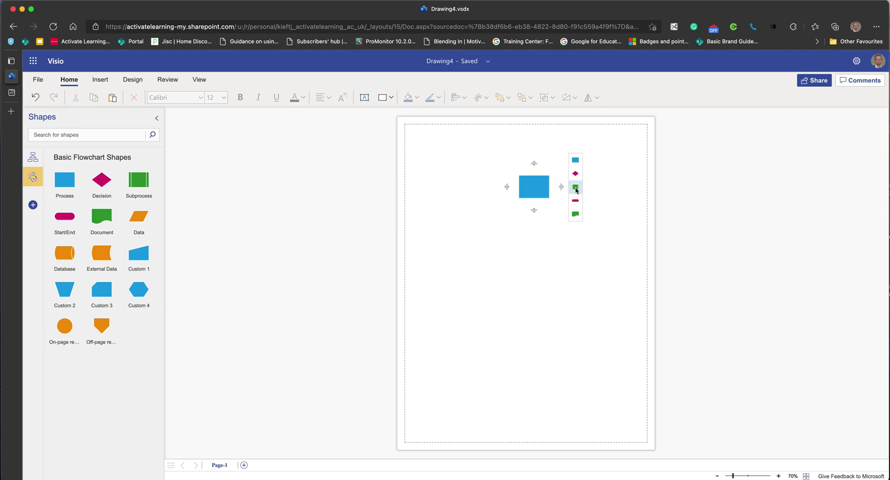
{"action": "left_click", "coordinate": [575, 187]}
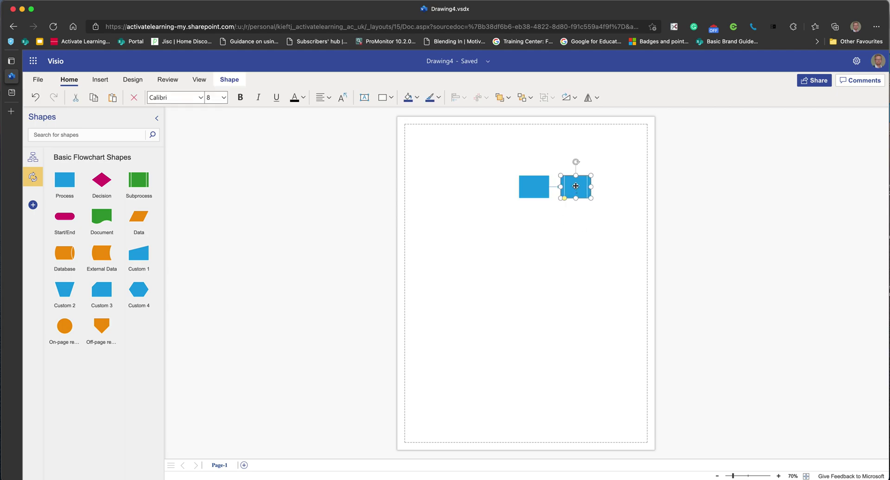
Step: Add a connected Start/End below the right rectangle, a Document beside it, and a Subprocess below
{"action": "mouse_move", "coordinate": [575, 211]}
{"action": "left_click_drag", "start_coordinate": [576, 211], "coordinate": [576, 233]}
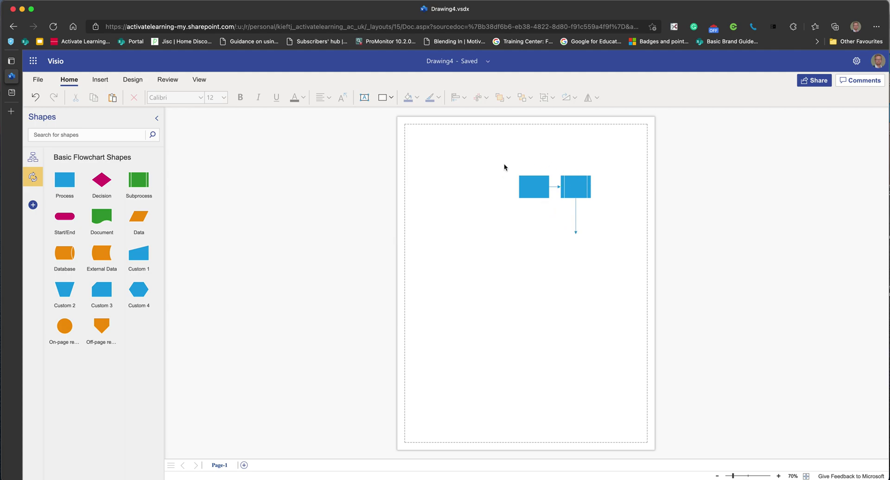
{"action": "mouse_move", "coordinate": [576, 211]}
{"action": "left_click", "coordinate": [589, 224]}
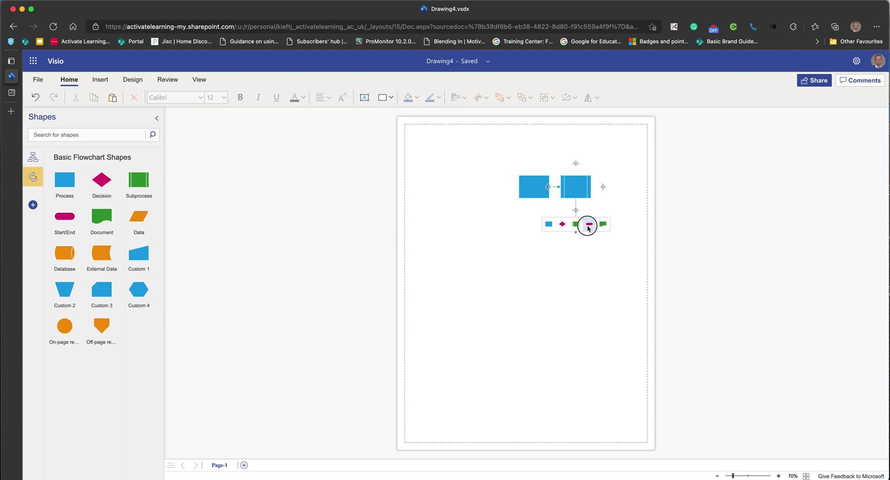
{"action": "mouse_move", "coordinate": [580, 214]}
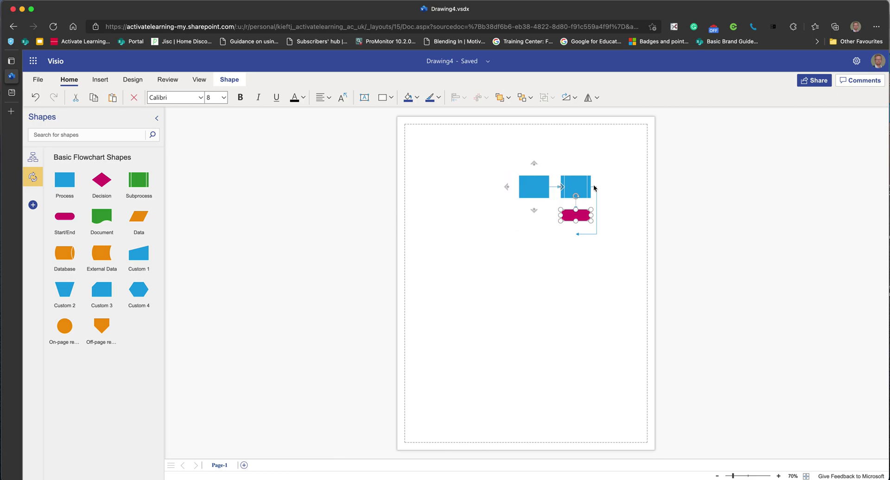
{"action": "mouse_move", "coordinate": [549, 215]}
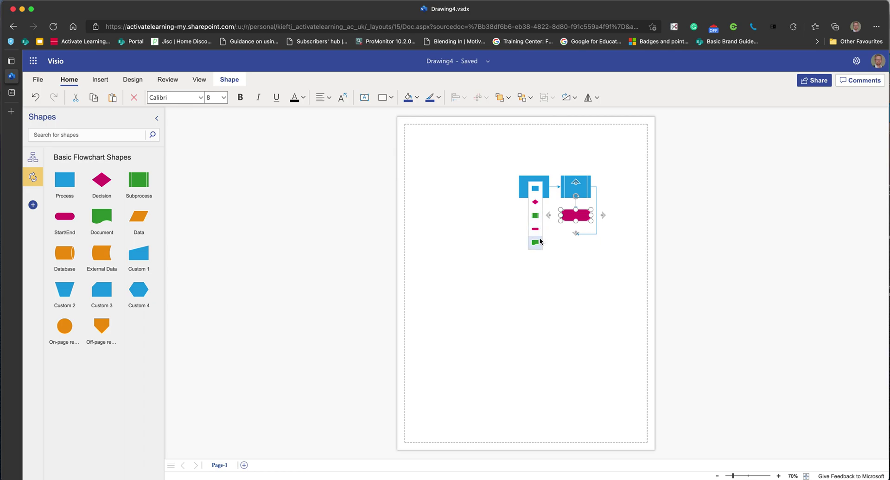
{"action": "left_click", "coordinate": [535, 241]}
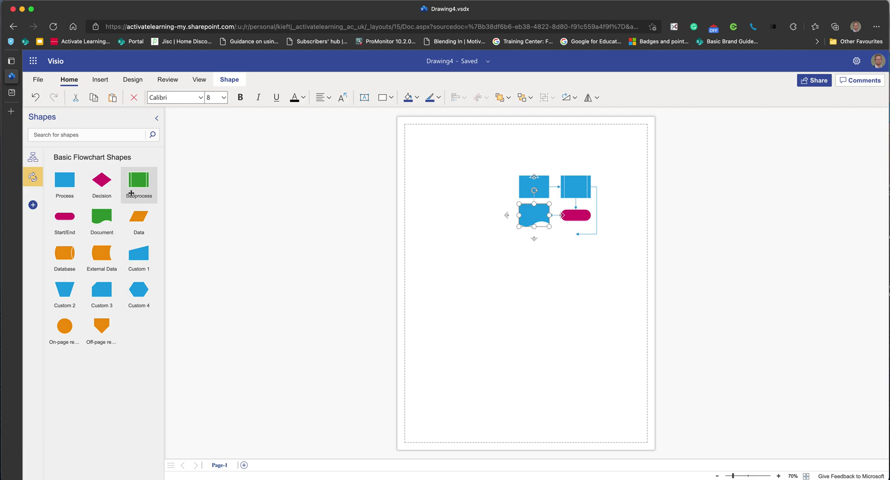
{"action": "left_click_drag", "start_coordinate": [137, 183], "coordinate": [565, 239]}
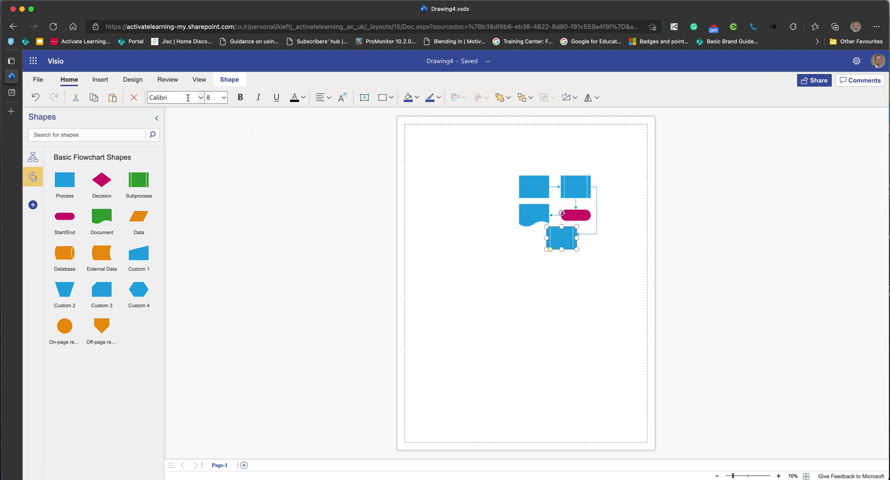
Step: Apply the Parallel theme and the Retrospect theme colours from the Design tab
{"action": "left_click", "coordinate": [134, 84]}
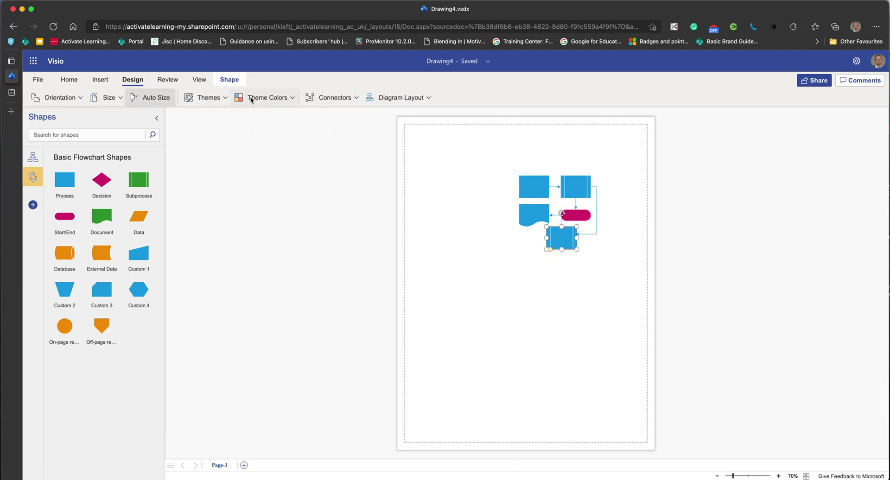
{"action": "left_click", "coordinate": [226, 97]}
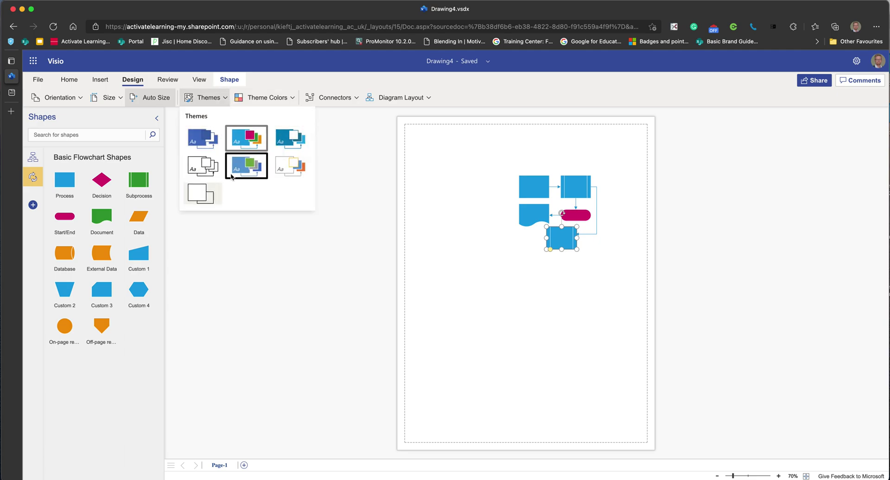
{"action": "left_click", "coordinate": [256, 170]}
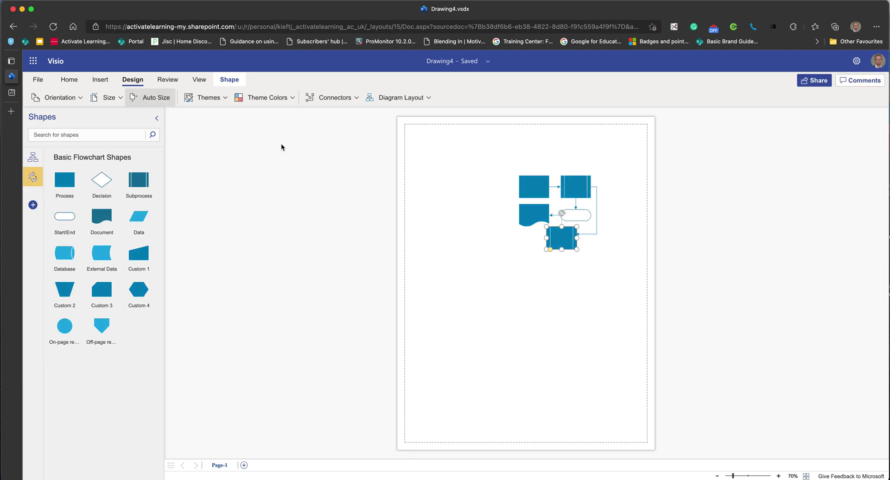
{"action": "left_click", "coordinate": [292, 98]}
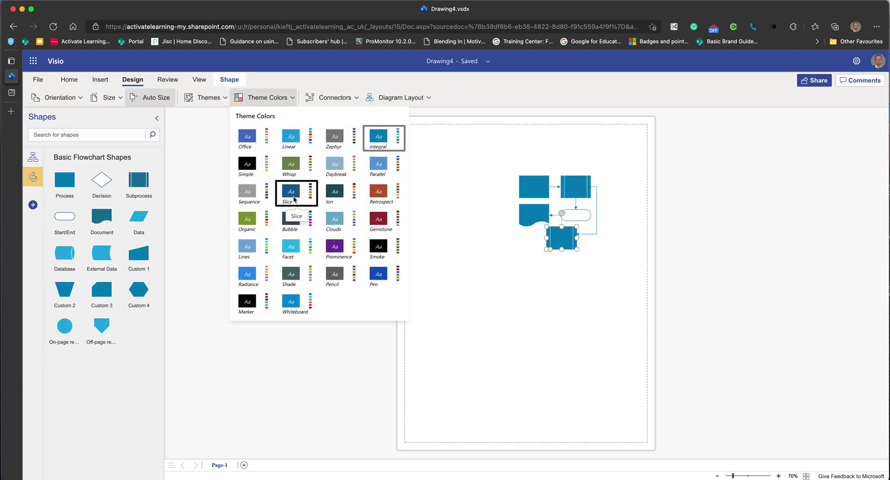
{"action": "left_click", "coordinate": [382, 195]}
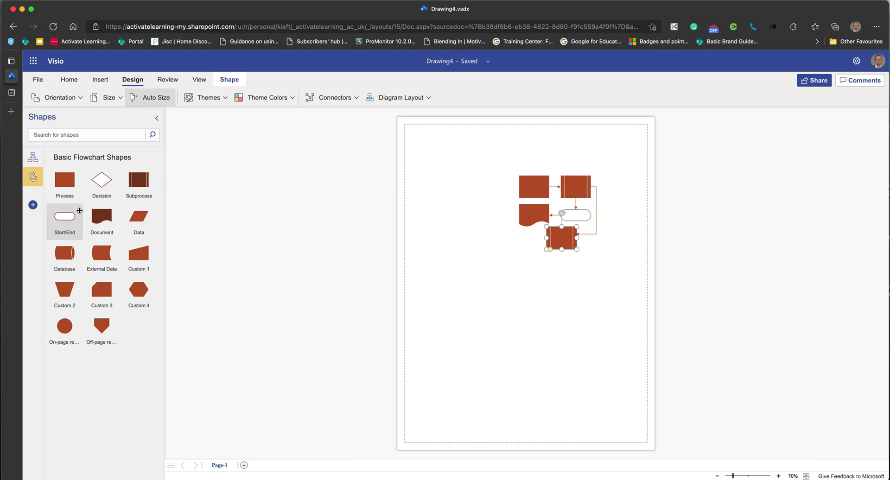
Step: Change the selected right-hand connector's style to Curved Lines
{"action": "left_click", "coordinate": [355, 98]}
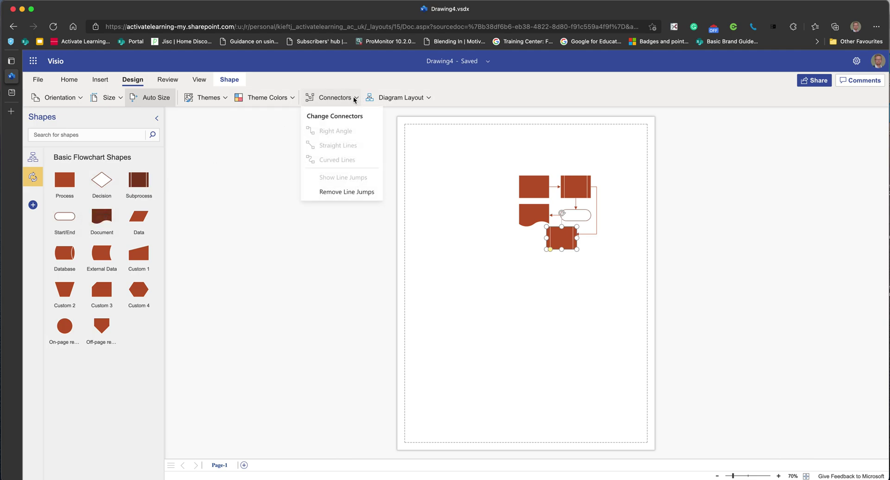
{"action": "left_click", "coordinate": [512, 277]}
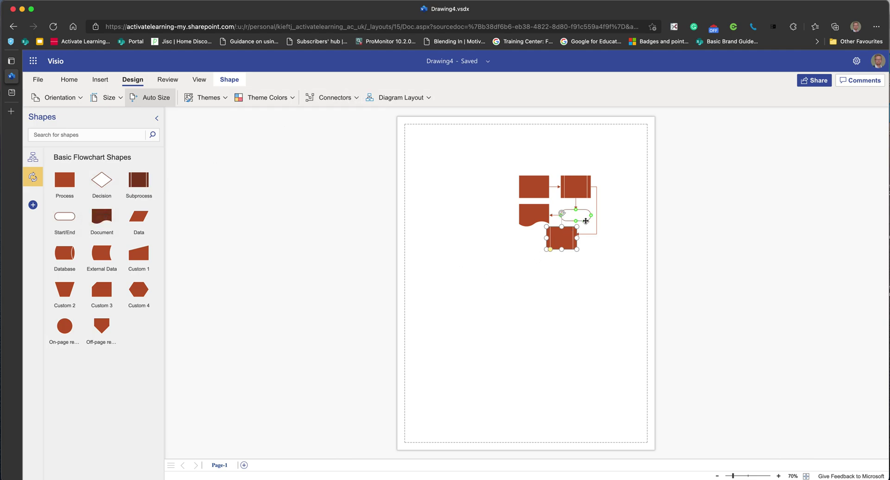
{"action": "left_click", "coordinate": [597, 225]}
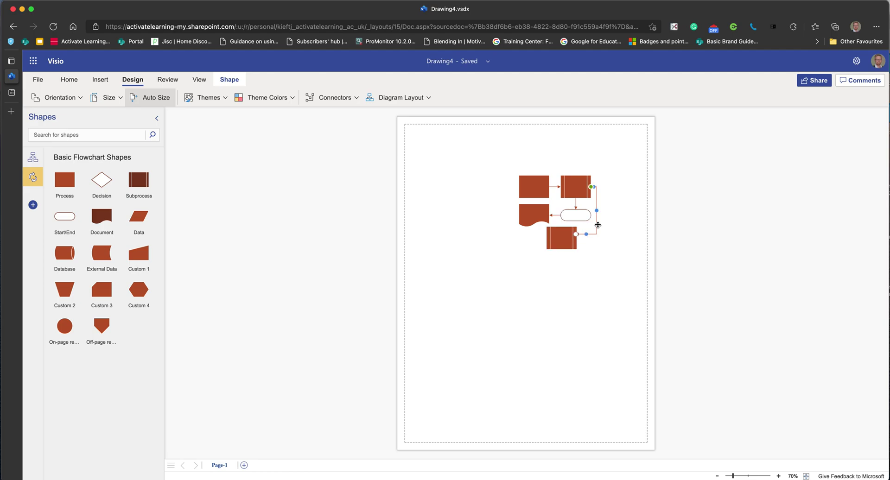
{"action": "left_click", "coordinate": [327, 100]}
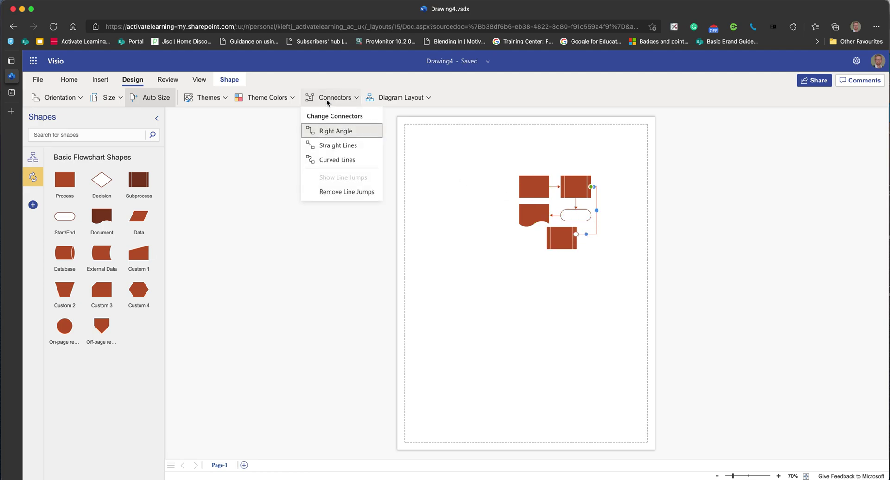
{"action": "left_click", "coordinate": [330, 160]}
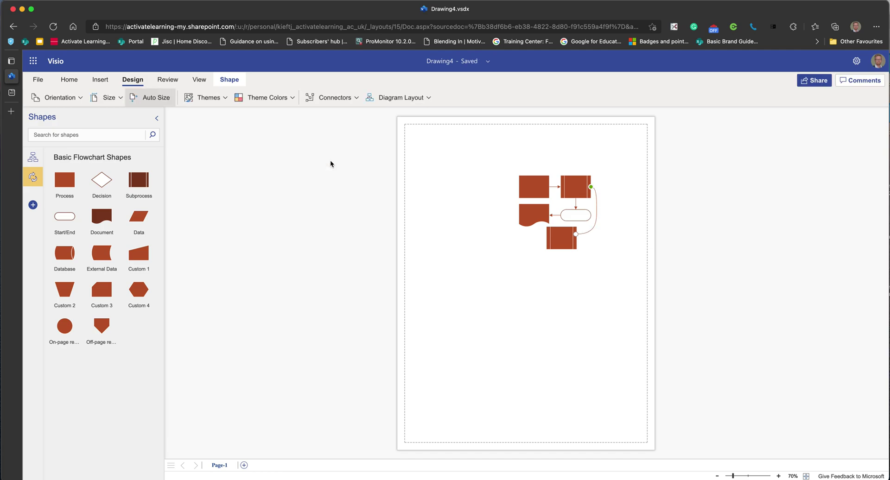
{"action": "left_click", "coordinate": [199, 81]}
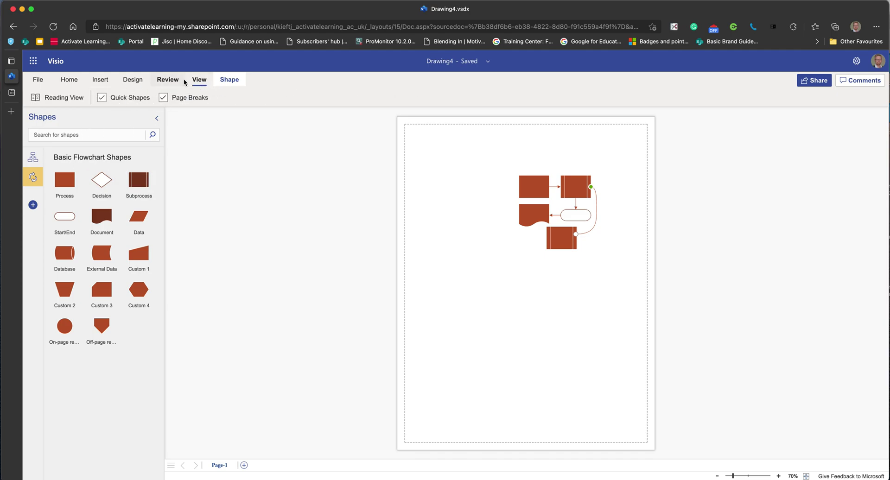
{"action": "left_click", "coordinate": [102, 99]}
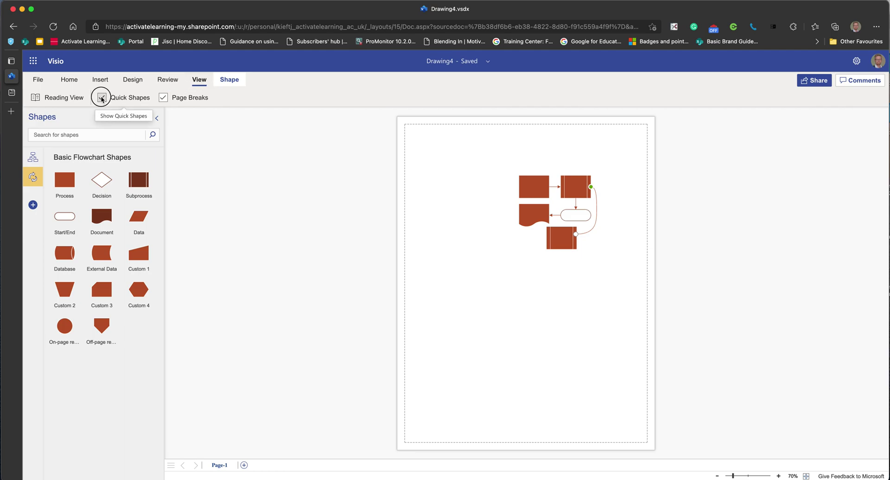
{"action": "left_click", "coordinate": [101, 99]}
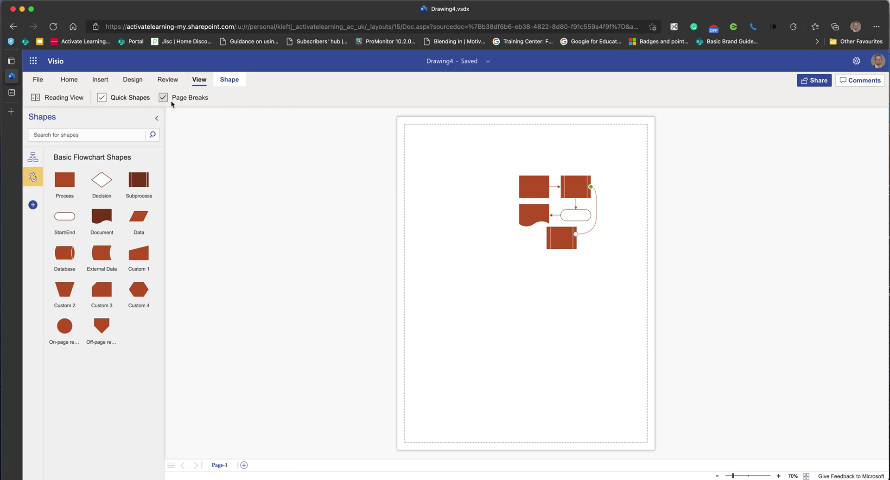
{"action": "left_click", "coordinate": [73, 98]}
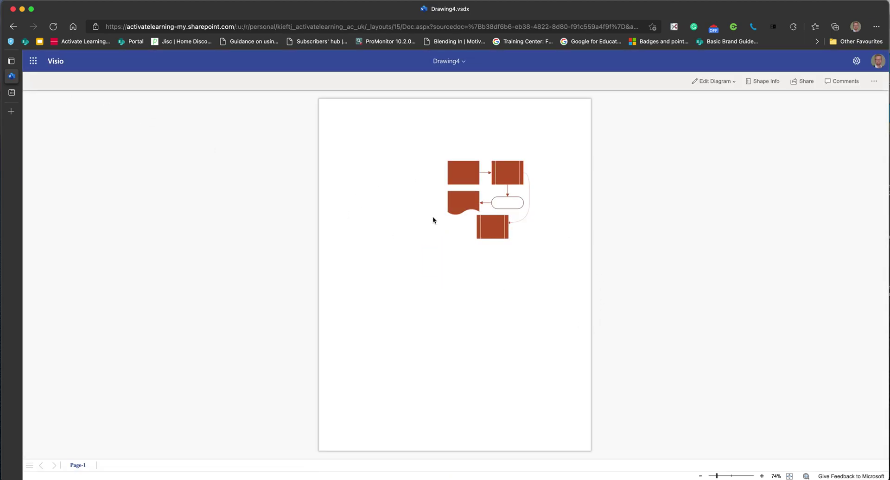
{"action": "left_click", "coordinate": [713, 81]}
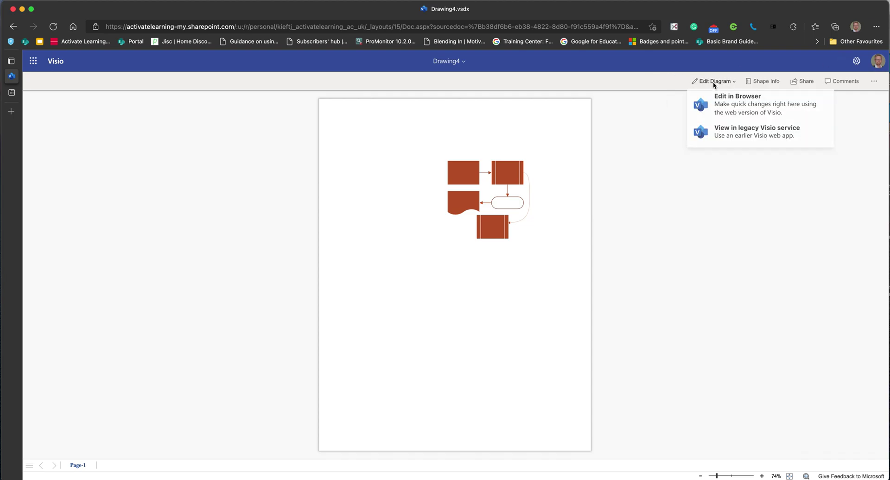
{"action": "left_click", "coordinate": [734, 110]}
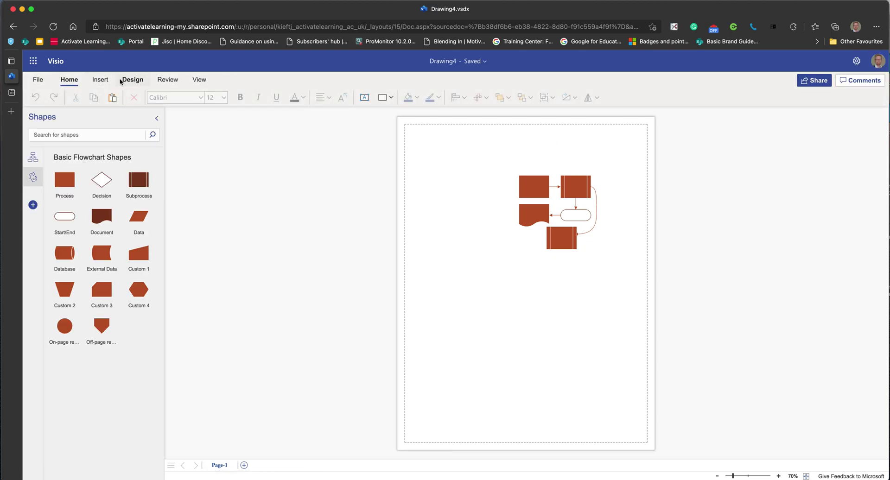
Step: Open Stock Images from the Insert tab and close it without inserting anything
{"action": "left_click", "coordinate": [100, 81]}
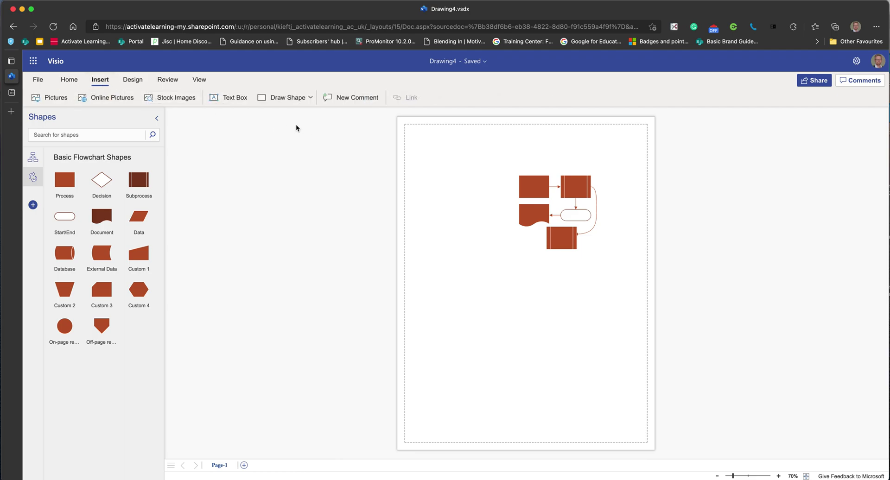
{"action": "left_click", "coordinate": [173, 99]}
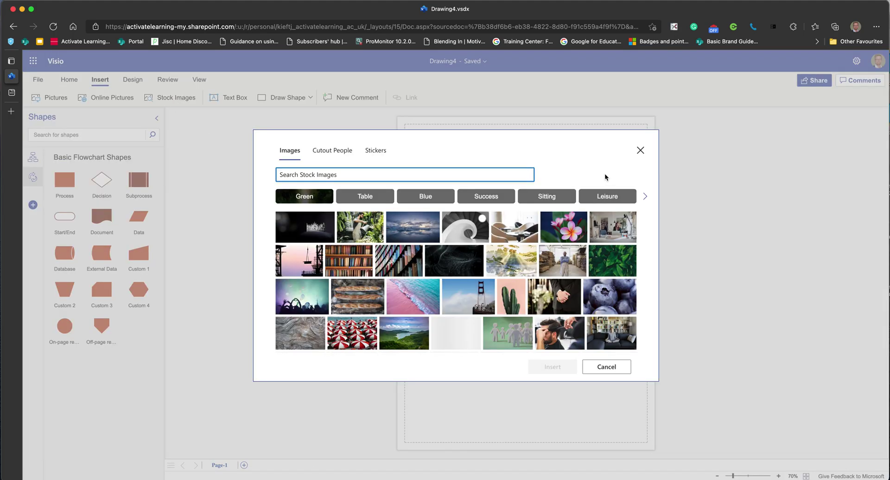
{"action": "left_click", "coordinate": [641, 151]}
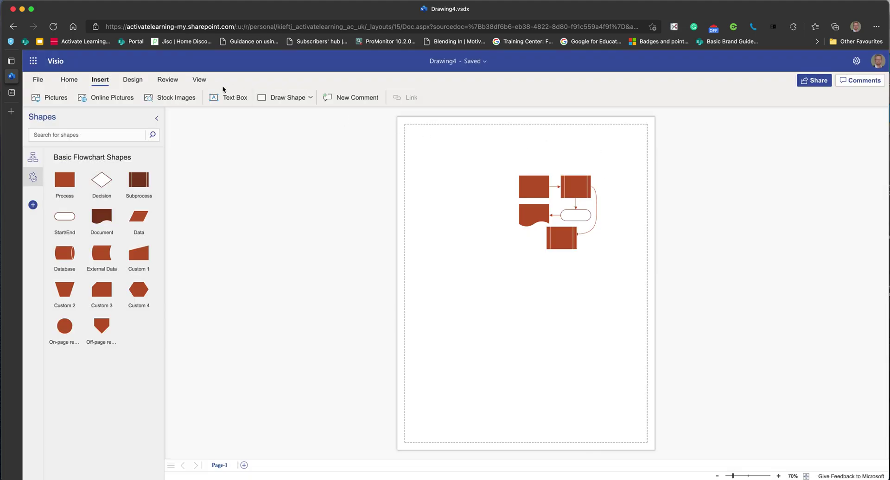
{"action": "left_click", "coordinate": [224, 98]}
{"action": "left_click_drag", "start_coordinate": [444, 222], "coordinate": [508, 243]}
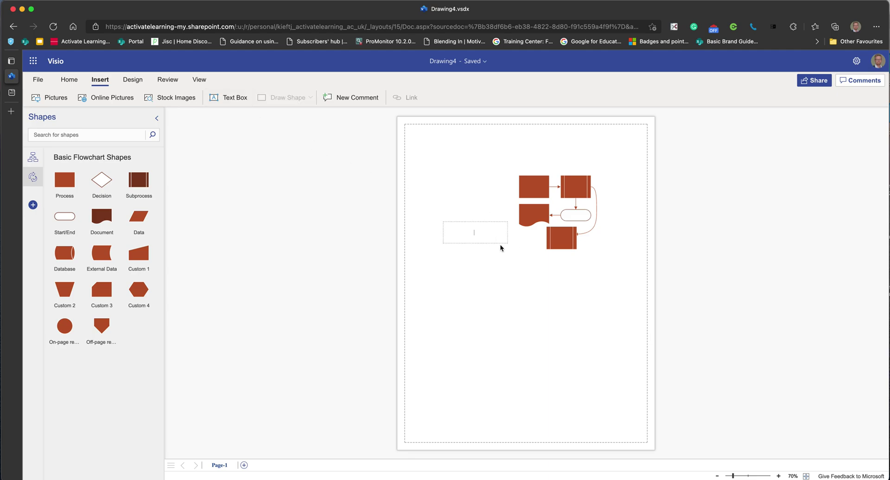
{"action": "type", "text": "Hello"}
{"action": "left_click", "coordinate": [484, 278]}
{"action": "left_click", "coordinate": [474, 231]}
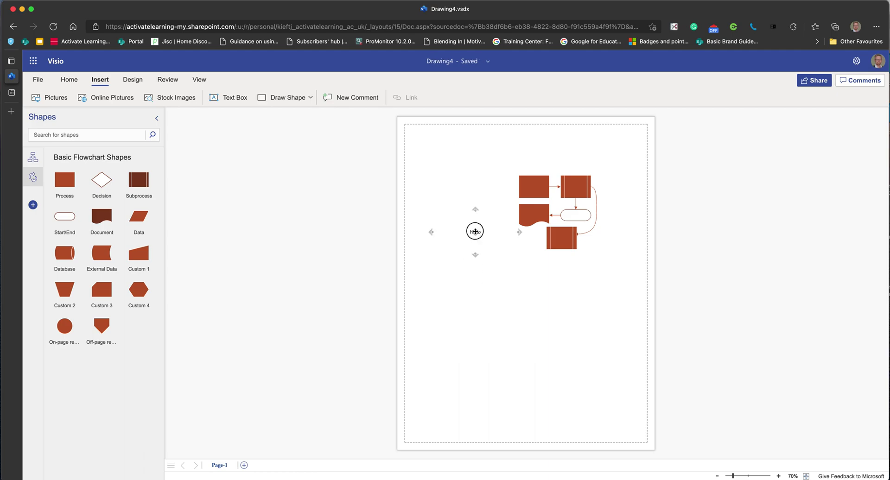
{"action": "left_click", "coordinate": [68, 83]}
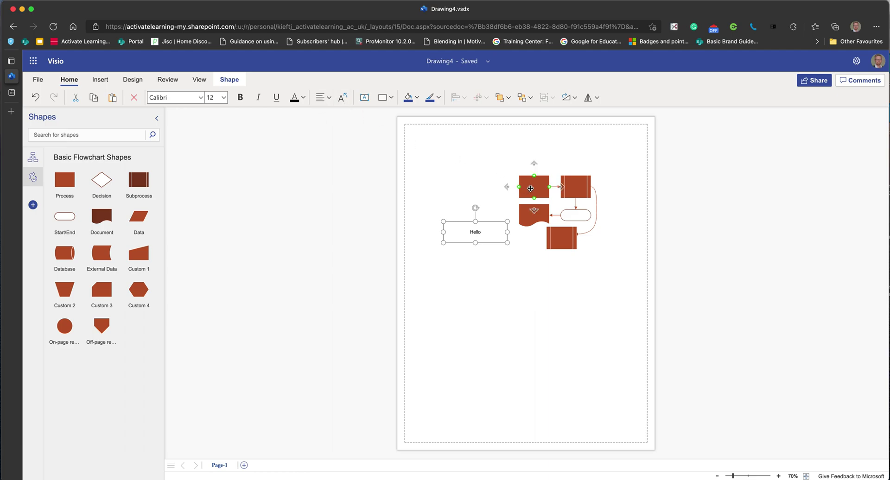
{"action": "left_click", "coordinate": [342, 98]}
{"action": "left_click", "coordinate": [342, 99]}
{"action": "left_click", "coordinate": [342, 99]}
{"action": "left_click", "coordinate": [342, 99]}
Step: Set the Hello text to Arial, size 16
{"action": "left_click", "coordinate": [474, 232]}
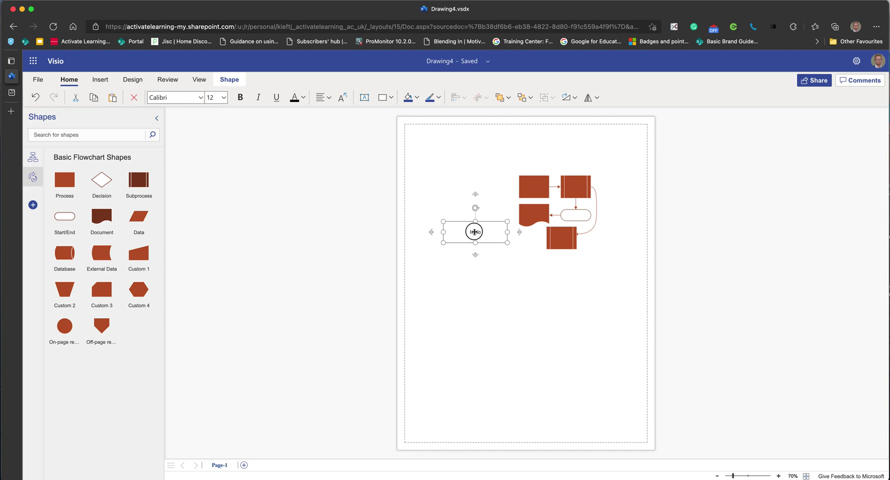
{"action": "double_click", "coordinate": [474, 232]}
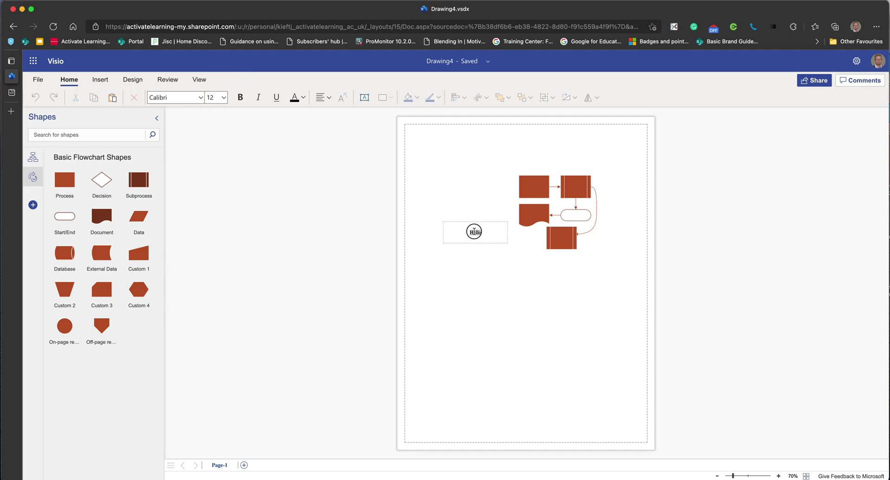
{"action": "left_click", "coordinate": [200, 98]}
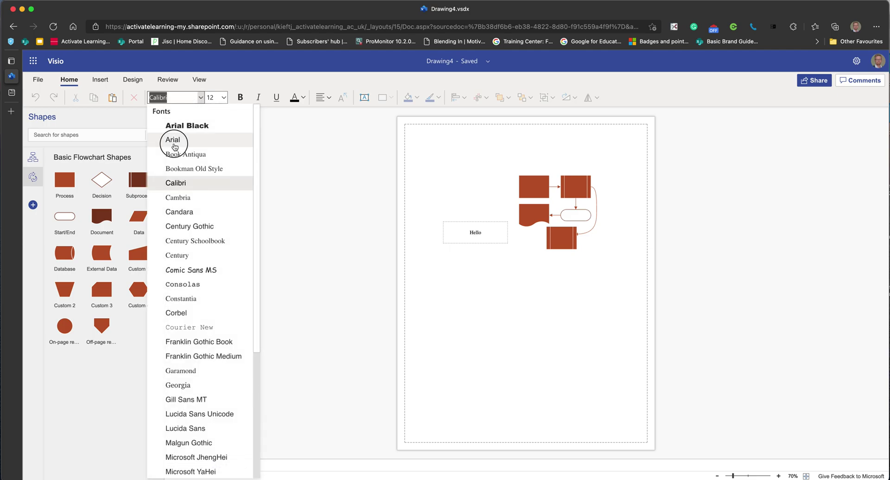
{"action": "left_click", "coordinate": [174, 145]}
{"action": "left_click", "coordinate": [224, 98]}
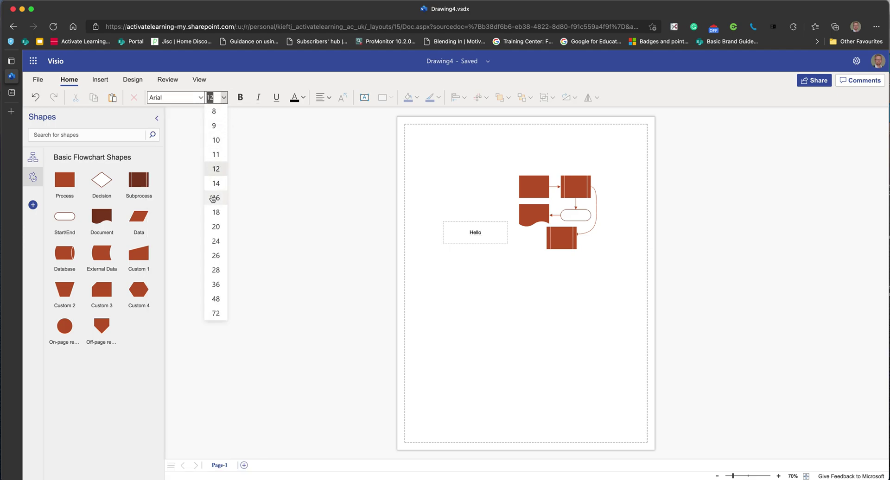
{"action": "left_click", "coordinate": [213, 198]}
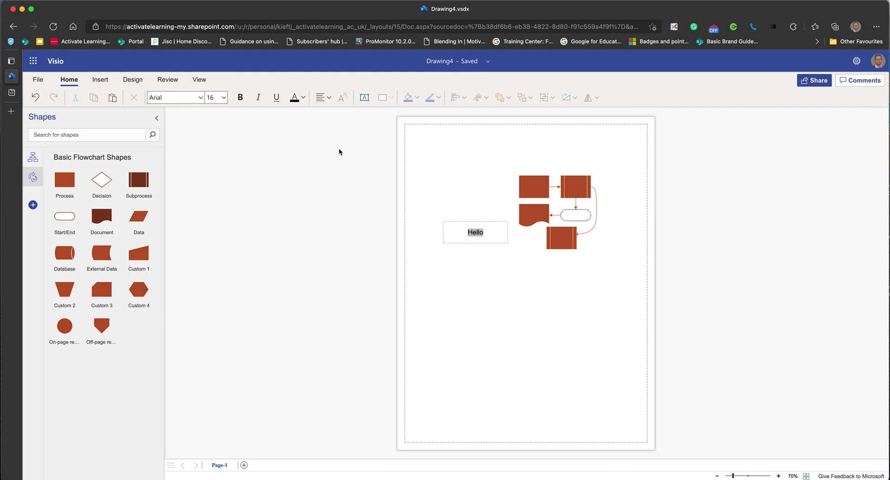
Step: Right-align the Hello text in its box
{"action": "left_click", "coordinate": [329, 97]}
{"action": "left_click", "coordinate": [343, 161]}
{"action": "left_click", "coordinate": [328, 98]}
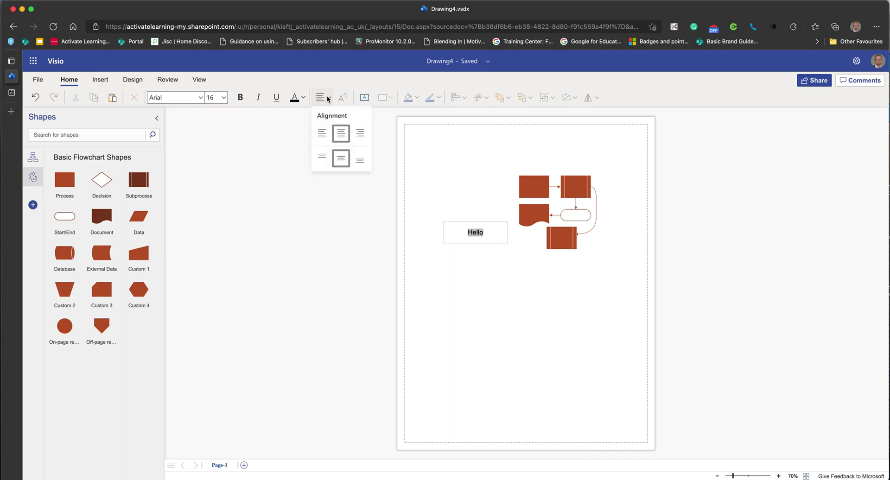
{"action": "left_click", "coordinate": [322, 133]}
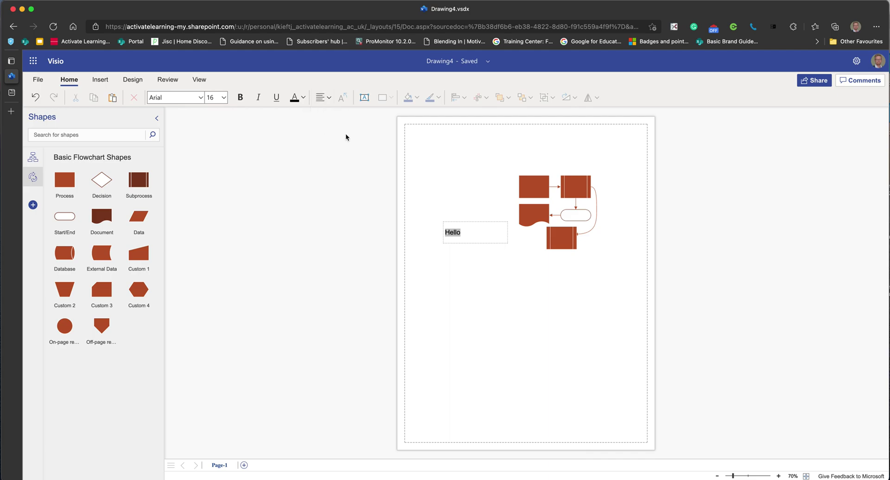
{"action": "left_click", "coordinate": [328, 97]}
{"action": "left_click", "coordinate": [361, 133]}
Step: Colour the Hello text orange
{"action": "left_click", "coordinate": [303, 98]}
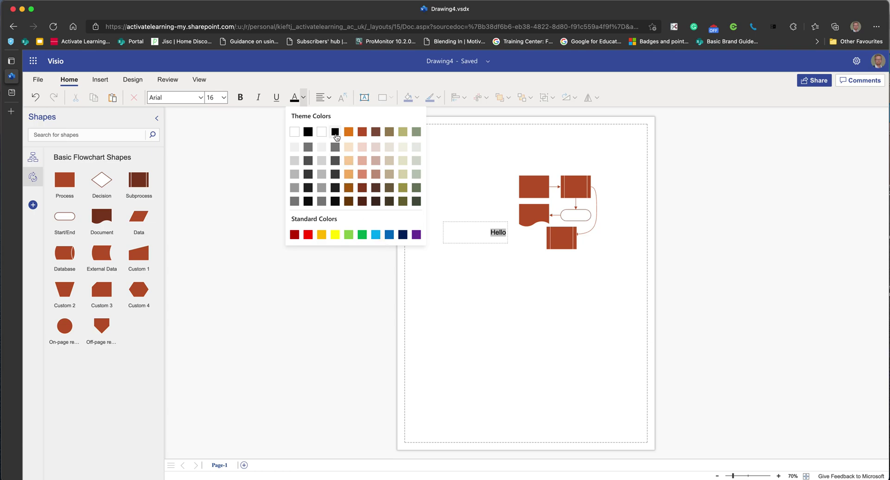
{"action": "left_click", "coordinate": [349, 134]}
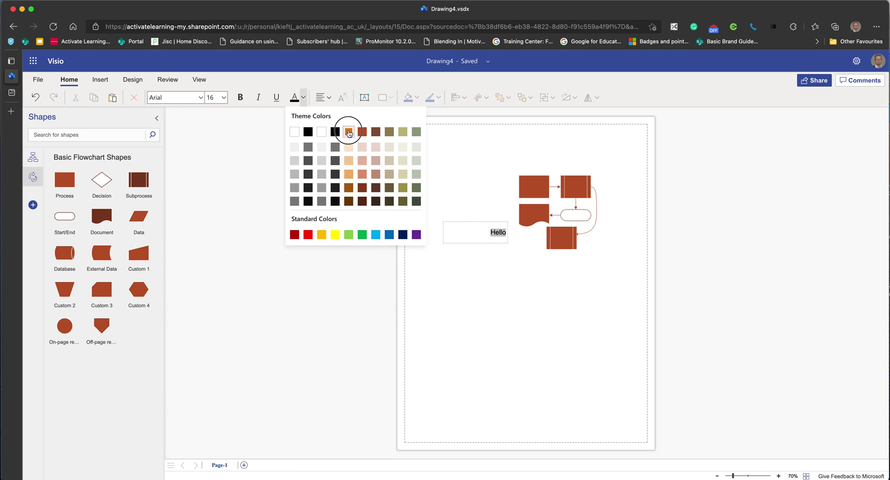
{"action": "left_click", "coordinate": [538, 301]}
Step: Move the Hello text box up and right onto the Document shape
{"action": "left_click", "coordinate": [493, 231]}
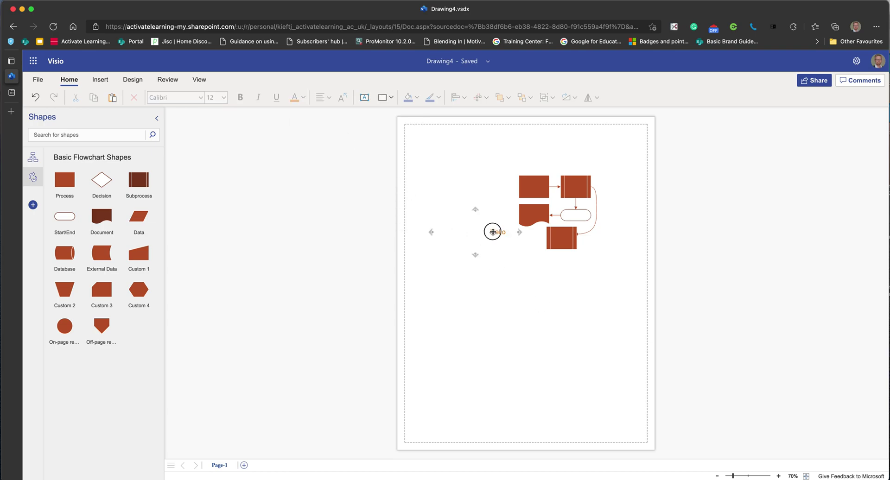
{"action": "left_click_drag", "start_coordinate": [501, 229], "coordinate": [538, 211]}
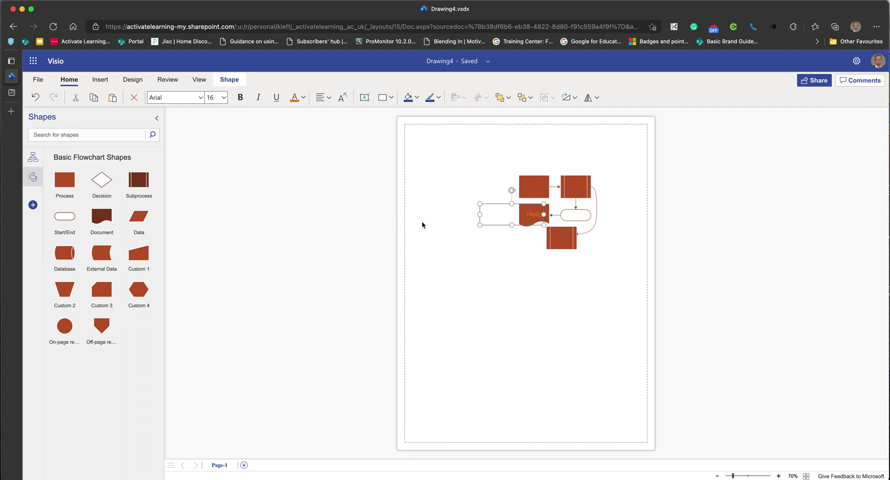
Step: Show the Arrows stencil, drop a Block Double Arrow beside Hello, then delete it
{"action": "left_click", "coordinate": [32, 179]}
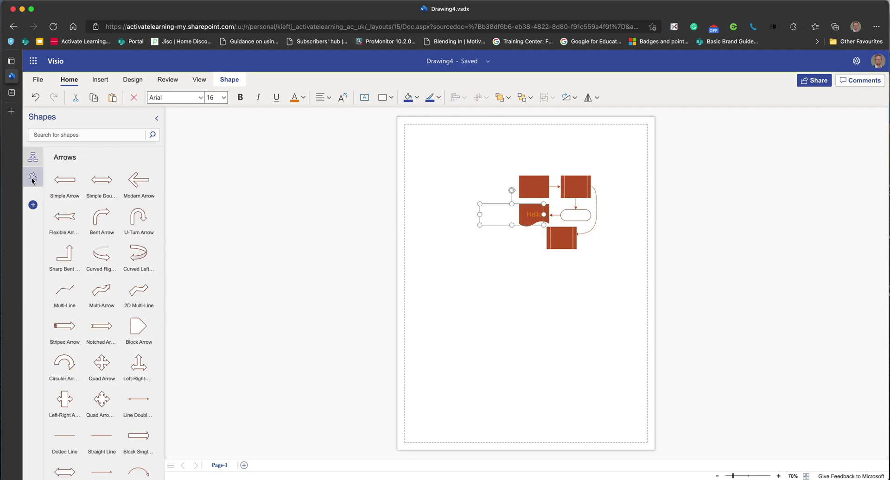
{"action": "scroll", "coordinate": [112, 334], "scroll_direction": "down", "scroll_amount": 1}
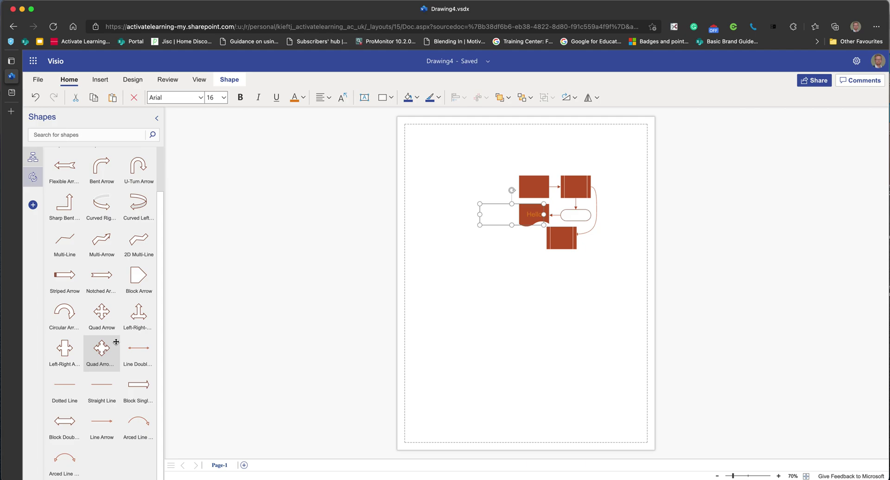
{"action": "left_click_drag", "start_coordinate": [65, 421], "coordinate": [514, 222]}
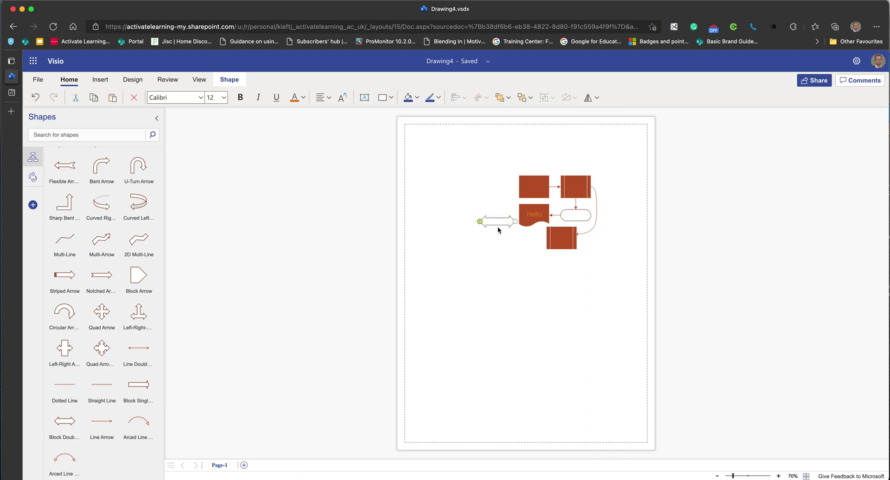
{"action": "key", "text": "Delete"}
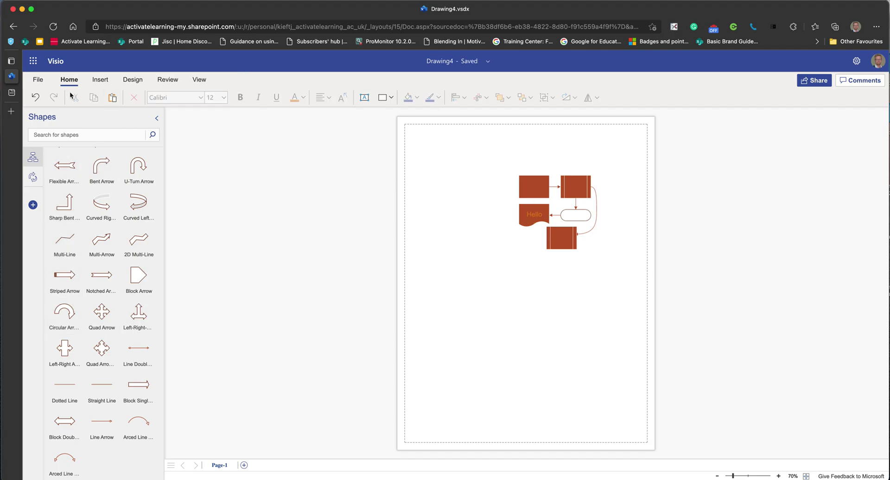
{"action": "left_click", "coordinate": [38, 80]}
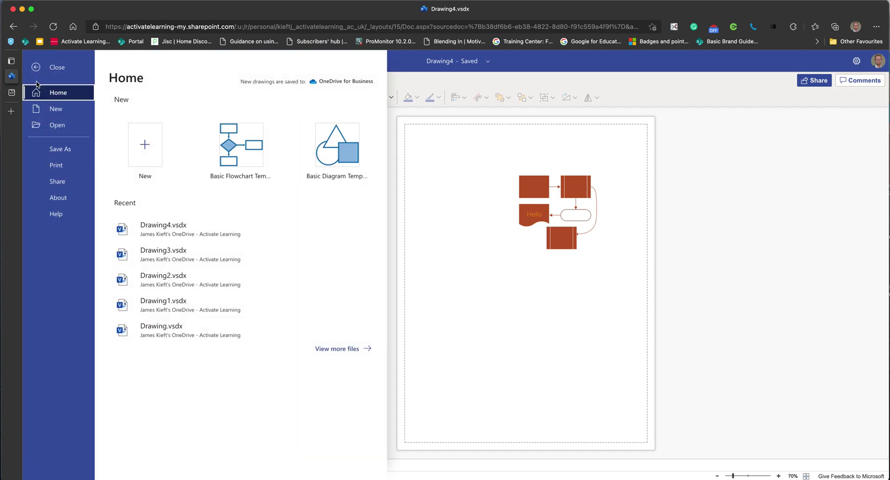
Step: View the Save As options, then return to the drawing without saving a copy
{"action": "left_click", "coordinate": [68, 153]}
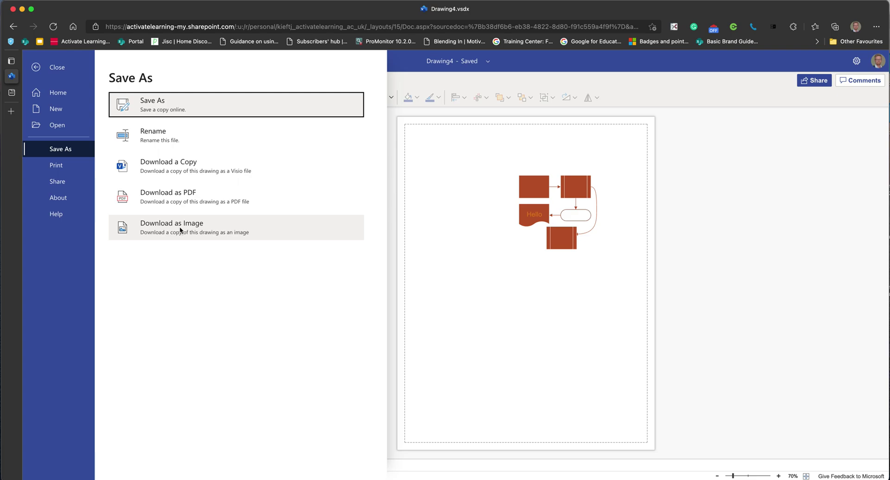
{"action": "left_click", "coordinate": [489, 285]}
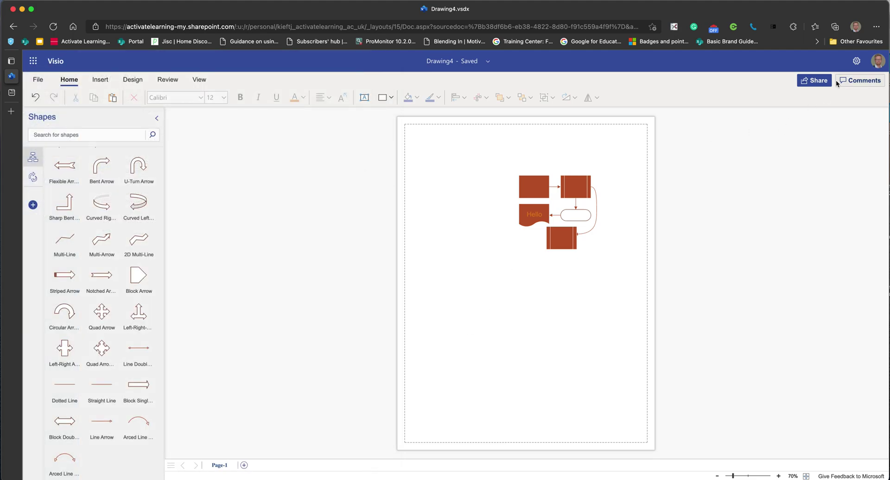
Step: Open Share, check that the link is set to 'People you specify can edit', then close Link settings
{"action": "left_click", "coordinate": [809, 83]}
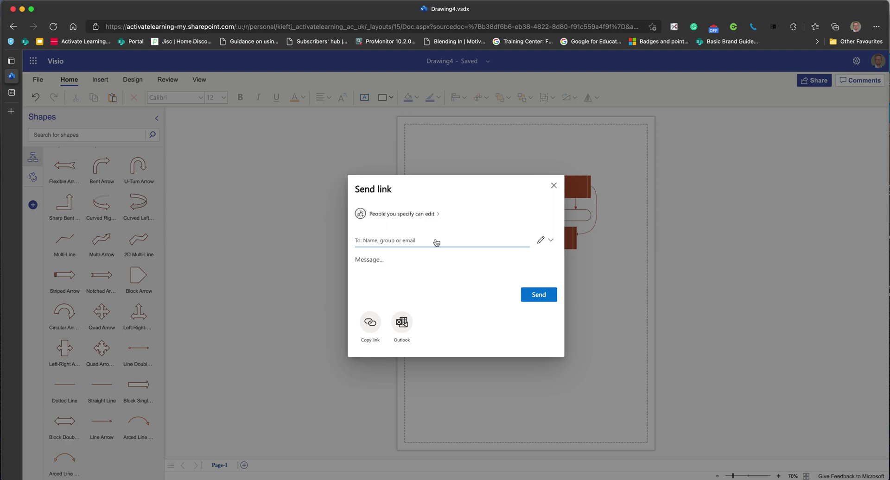
{"action": "left_click", "coordinate": [438, 215]}
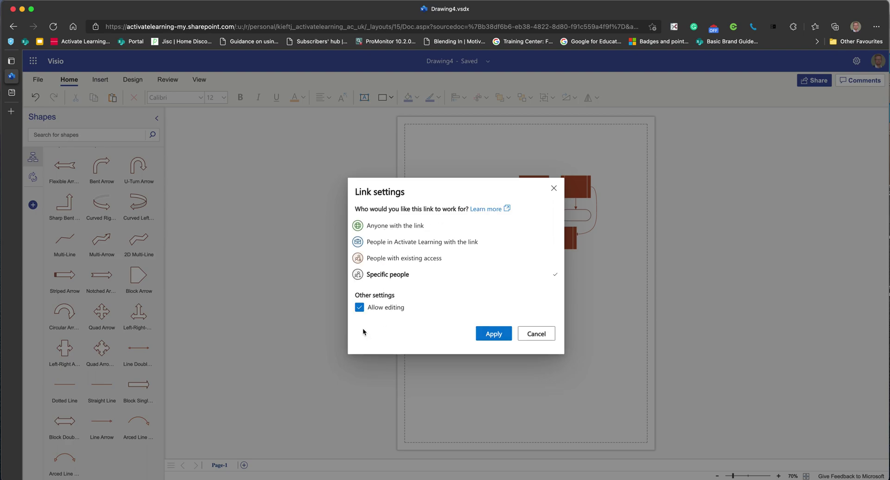
{"action": "left_click", "coordinate": [554, 188]}
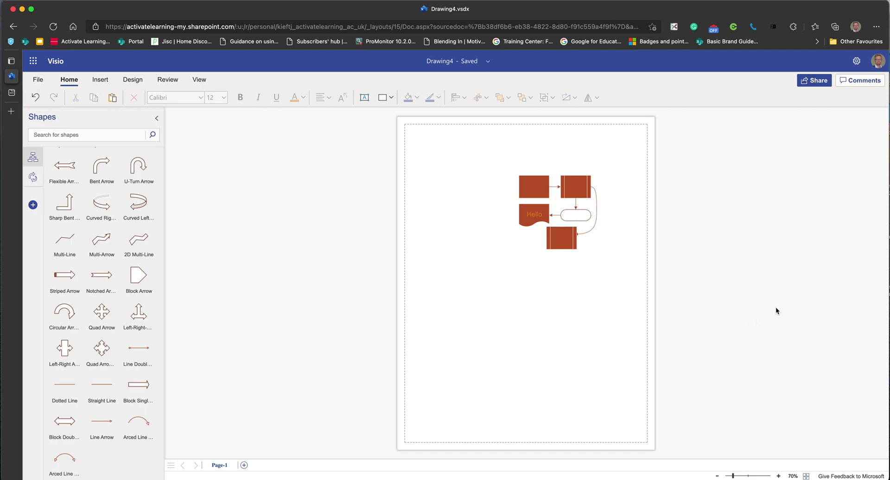